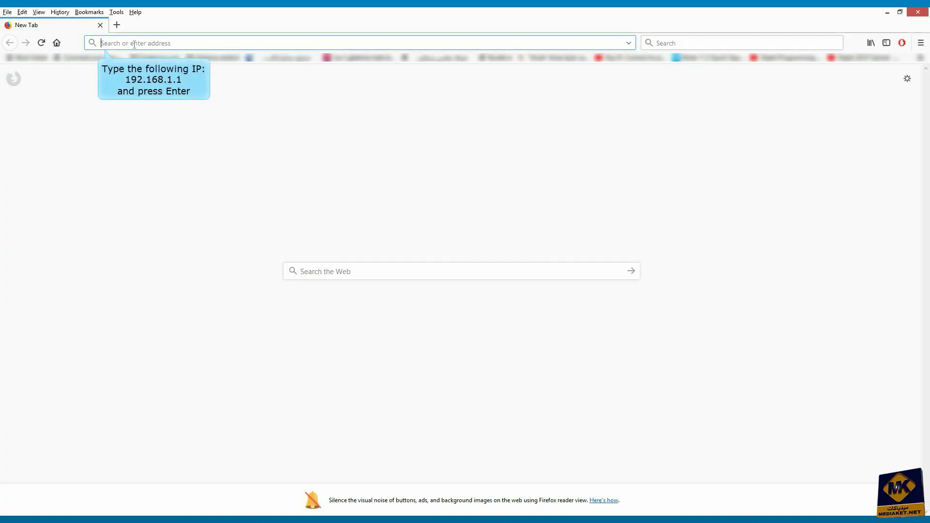
Step: Load the router at 192.168.1.1 and log in with the admin username and password
{"action": "type", "text": "192.16"}
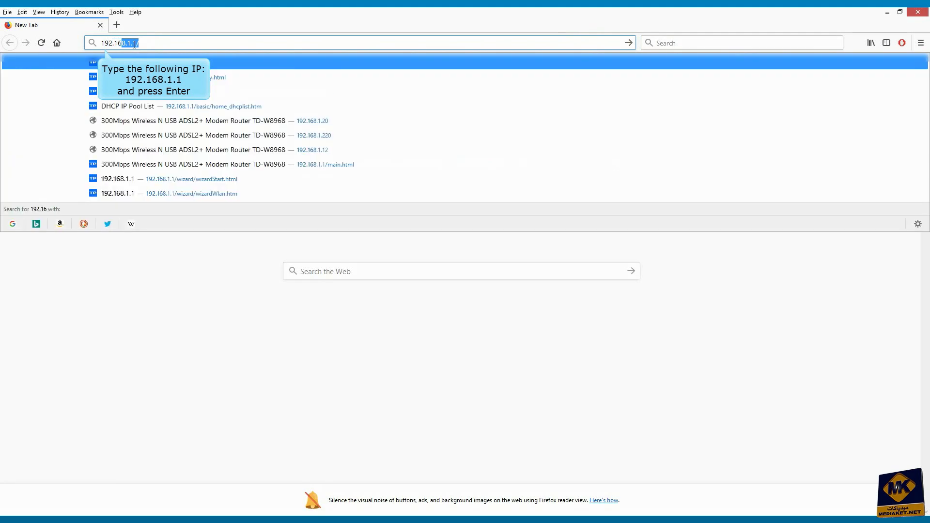
{"action": "type", "text": "8.1.1"}
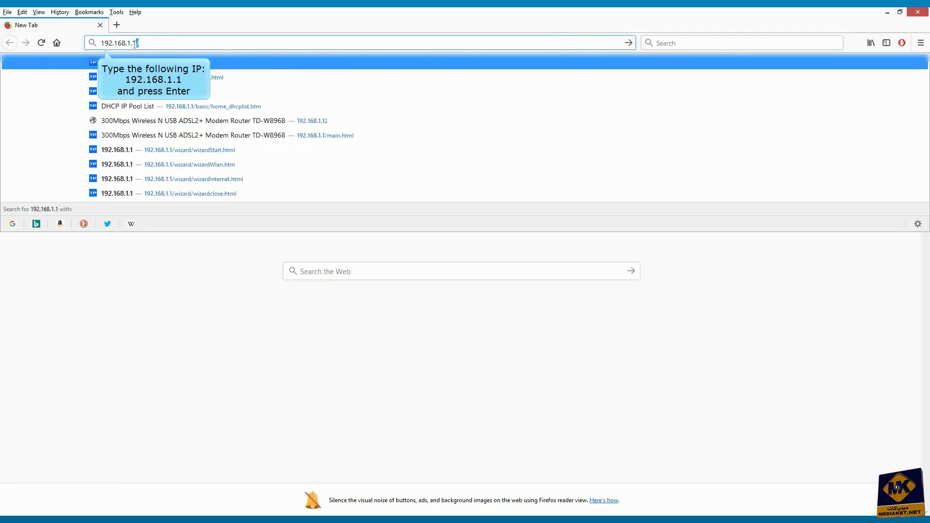
{"action": "key", "text": "Return"}
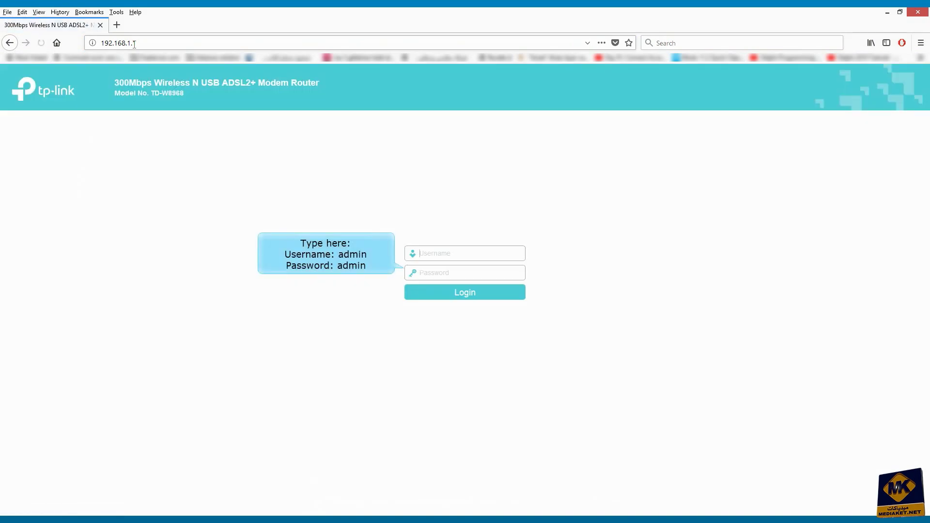
{"action": "type", "text": "admadmi"}
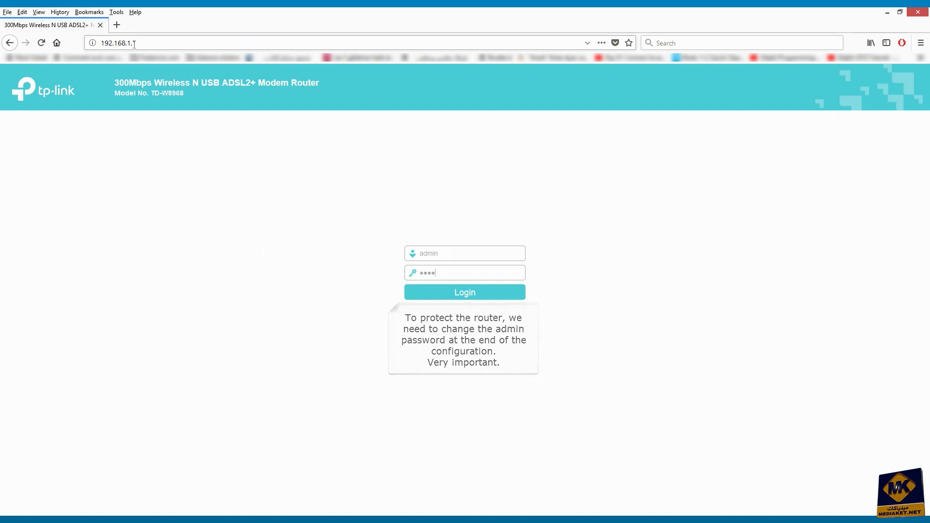
{"action": "type", "text": "n"}
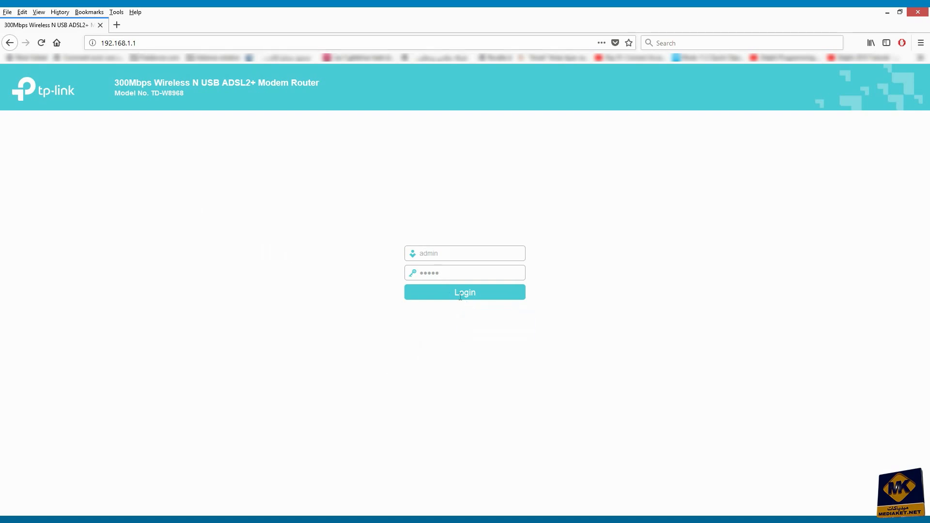
{"action": "left_click", "coordinate": [475, 296]}
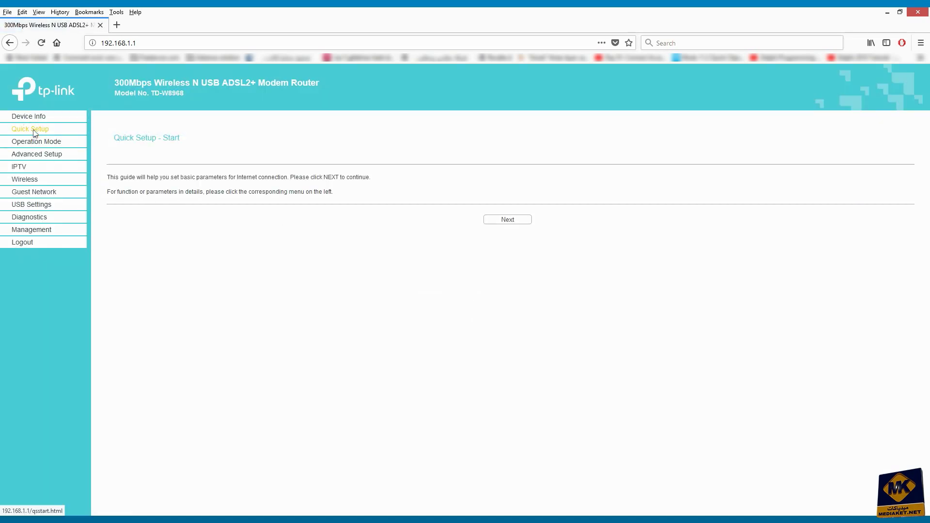
Step: Start Quick Setup, choose Wireless Router Mode, and set the WAN link type to IPoE
{"action": "left_click", "coordinate": [507, 219]}
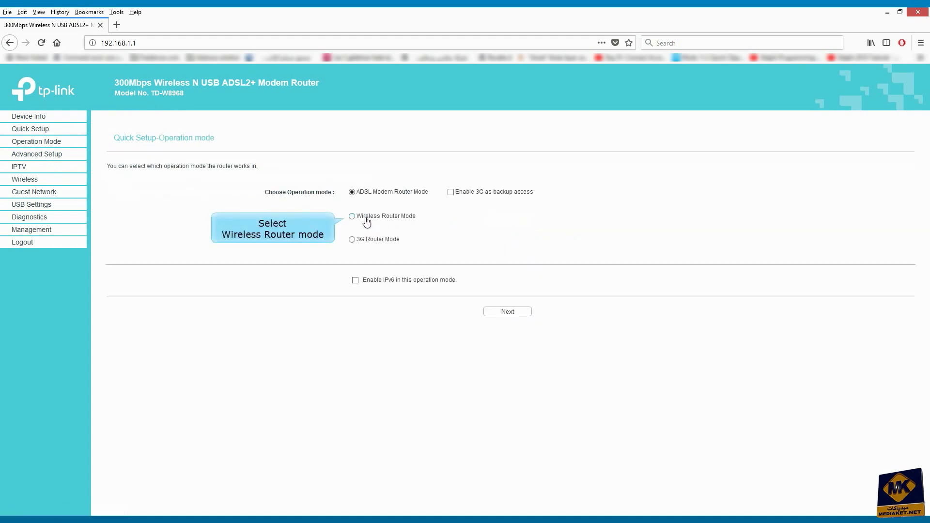
{"action": "left_click", "coordinate": [351, 216]}
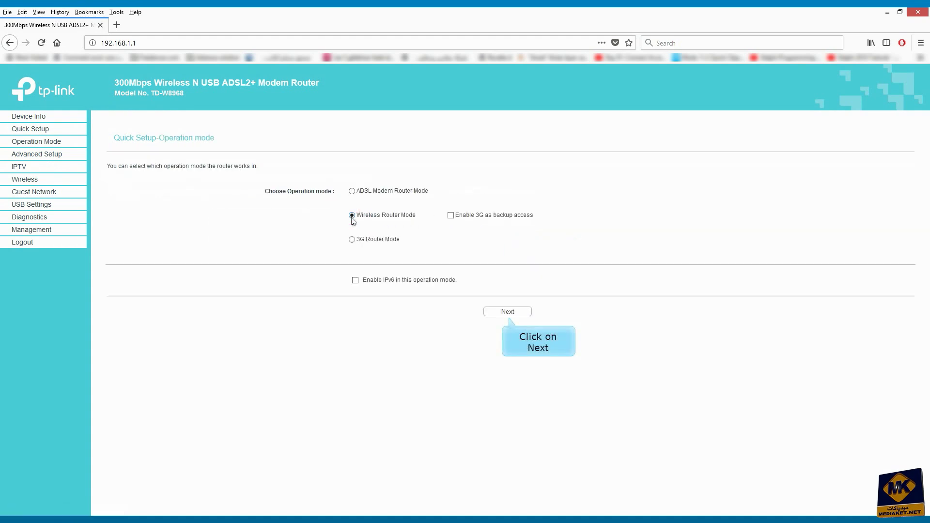
{"action": "left_click", "coordinate": [507, 312]}
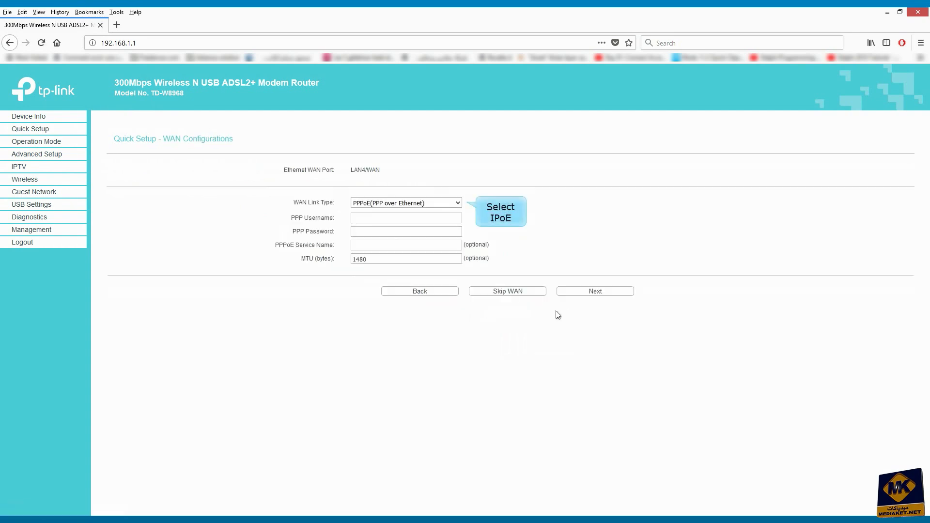
{"action": "left_click", "coordinate": [450, 205]}
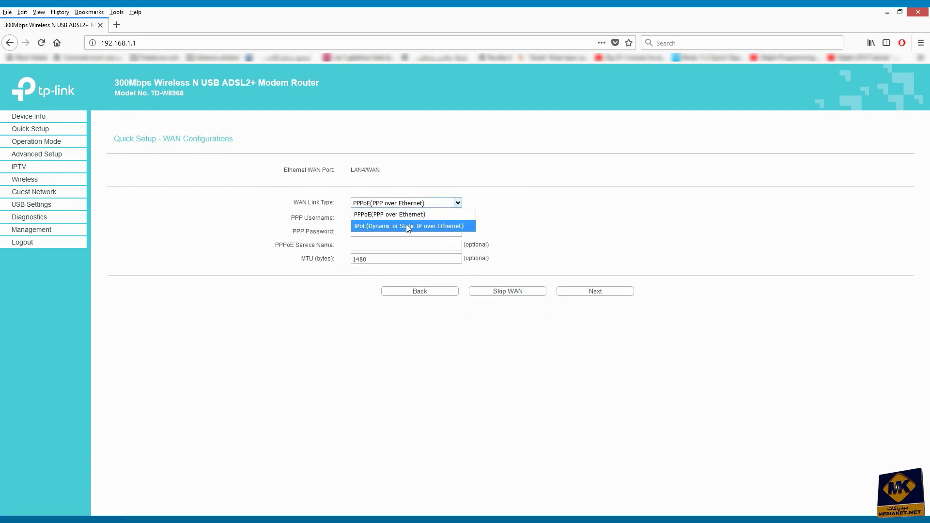
{"action": "left_click", "coordinate": [390, 228]}
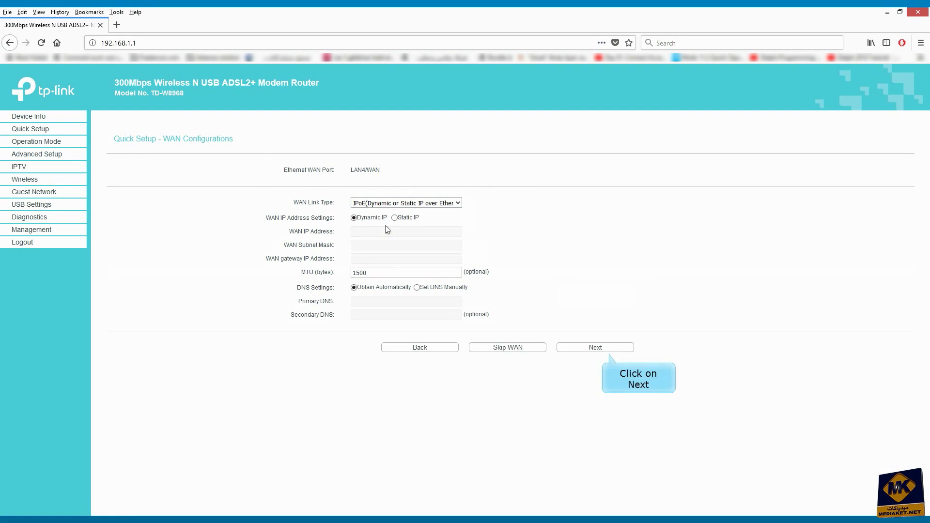
{"action": "left_click", "coordinate": [595, 348]}
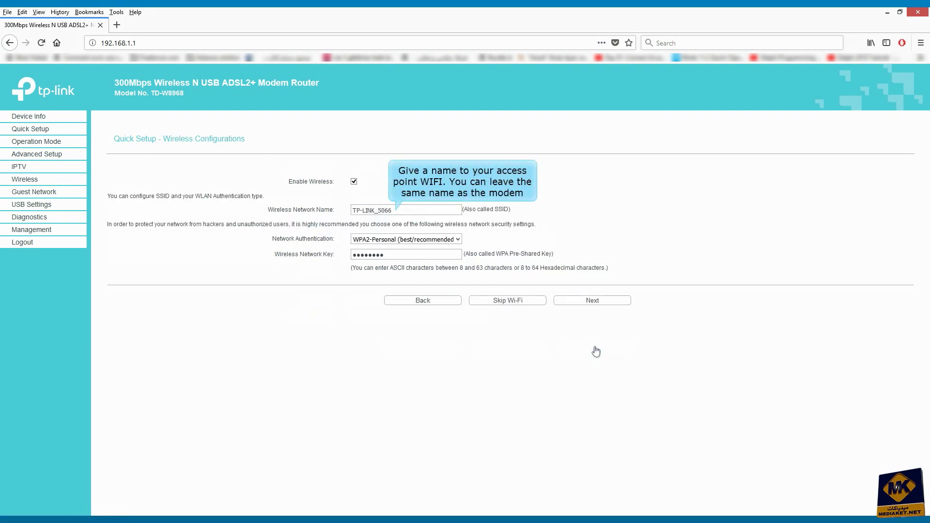
Step: Rename the Wi-Fi network to MY_WL with Mixed WPA2/WPA-PSK Personal authentication
{"action": "triple_click", "coordinate": [402, 212]}
{"action": "type", "text": "MY_WL"}
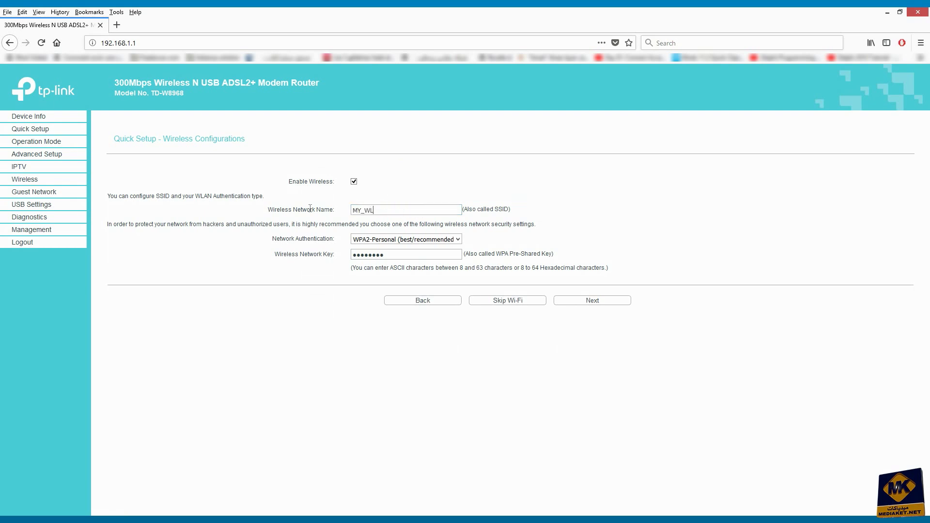
{"action": "left_click", "coordinate": [428, 238]}
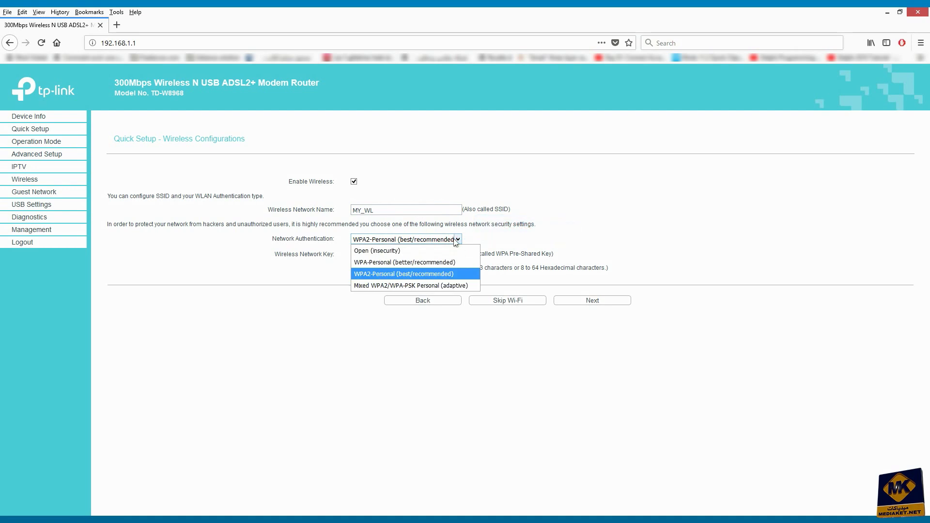
{"action": "left_click", "coordinate": [419, 285]}
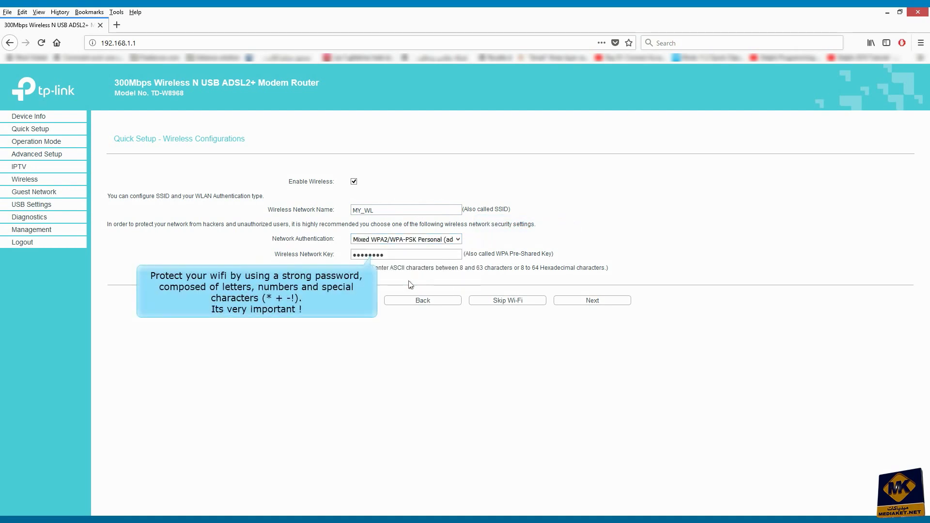
Step: Change the Wi-Fi key and confirm the Quick Setup summary to apply it
{"action": "left_click_drag", "start_coordinate": [361, 255], "coordinate": [393, 254]}
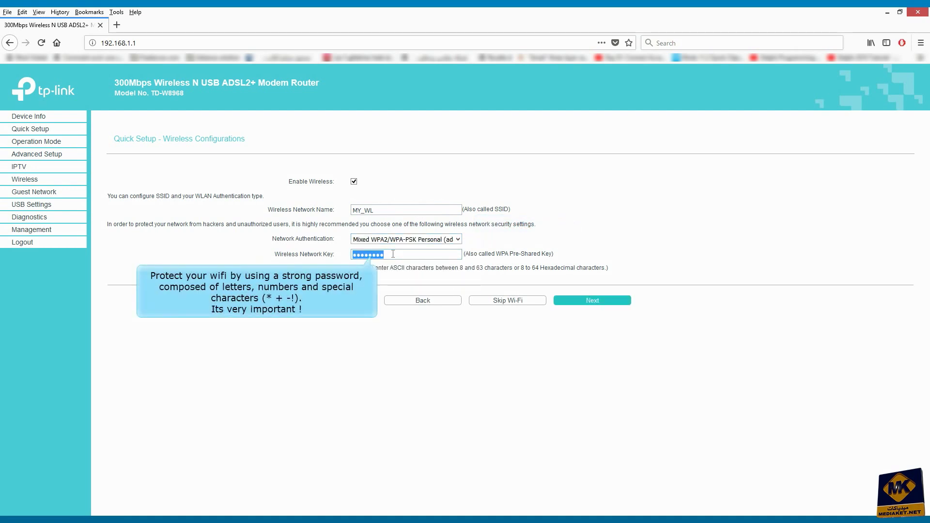
{"action": "type", "text": "a"}
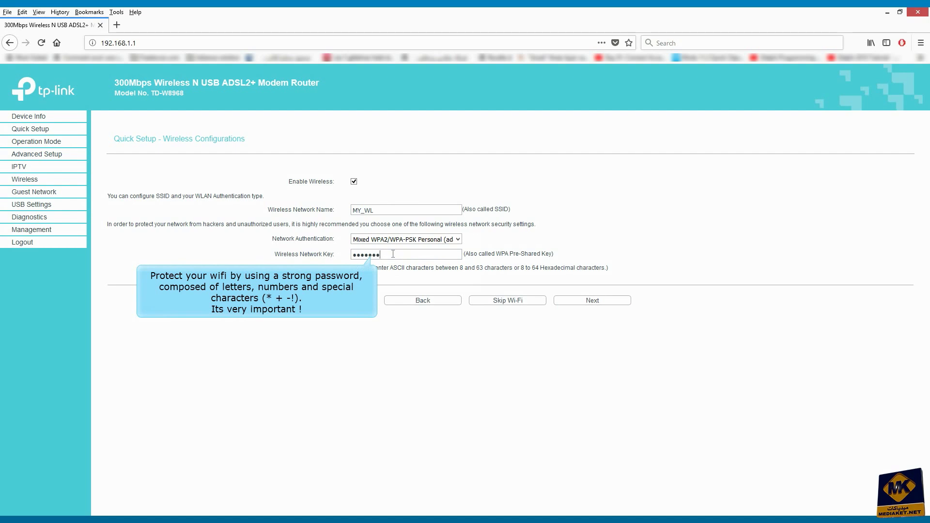
{"action": "type", "text": "a"}
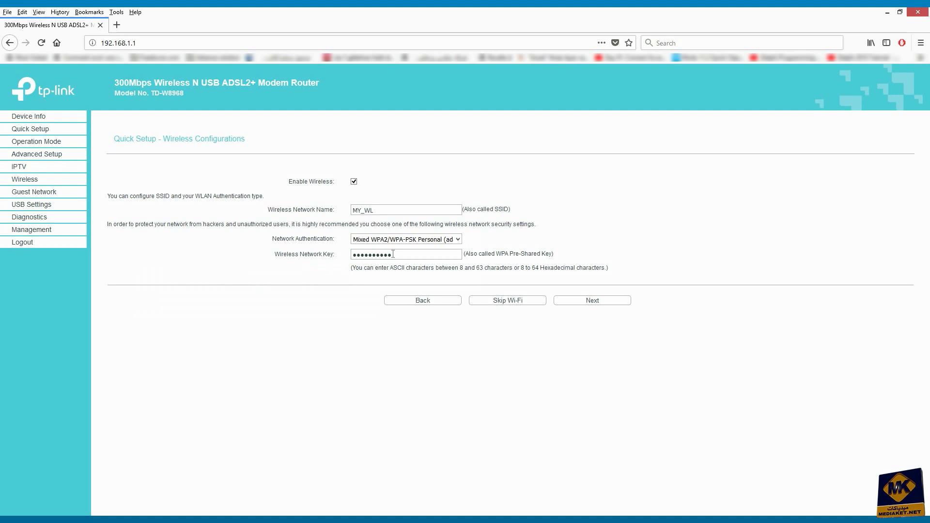
{"action": "left_click", "coordinate": [594, 301]}
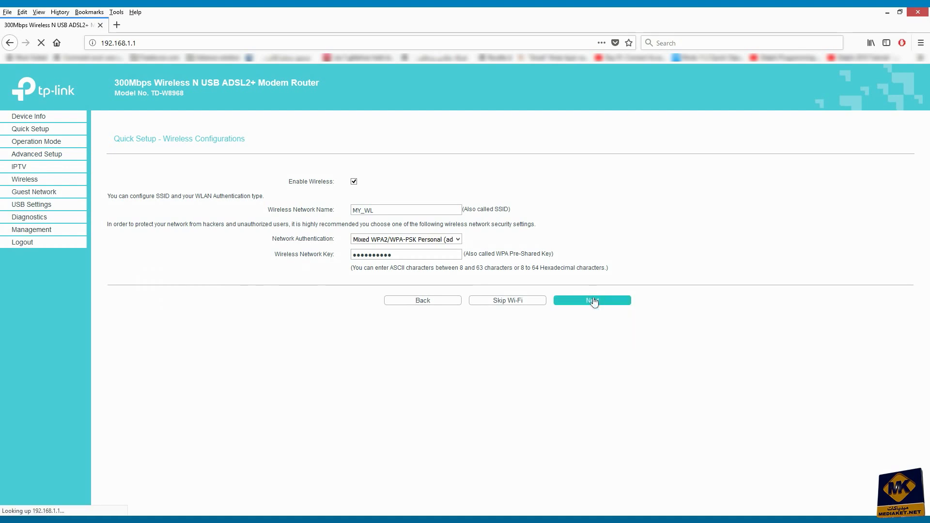
{"action": "left_click", "coordinate": [594, 368]}
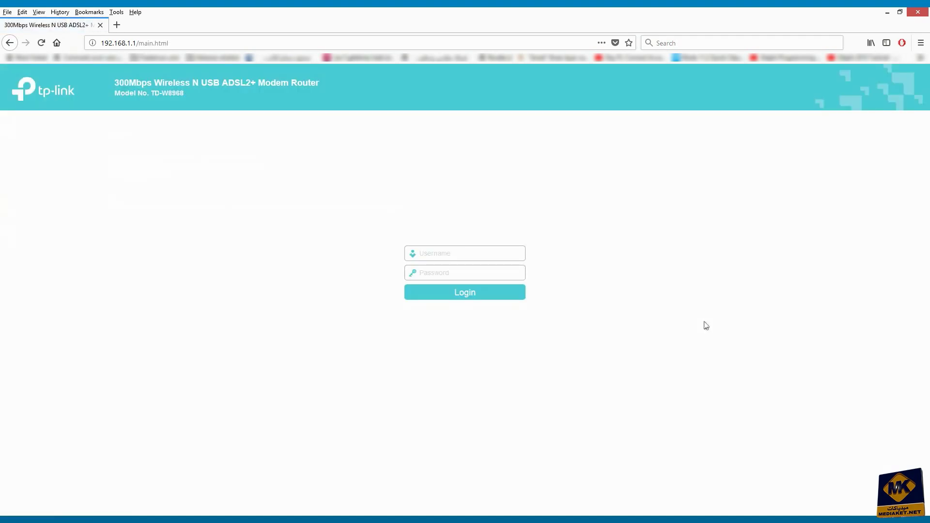
Step: Log back in after the reboot with the admin username and password
{"action": "type", "text": "admin"}
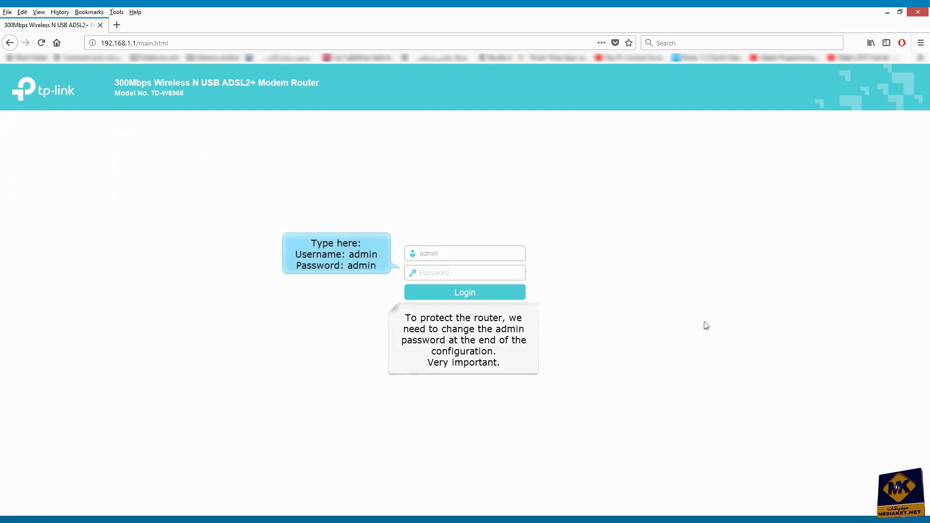
{"action": "key", "text": "Tab"}
{"action": "type", "text": "ad"}
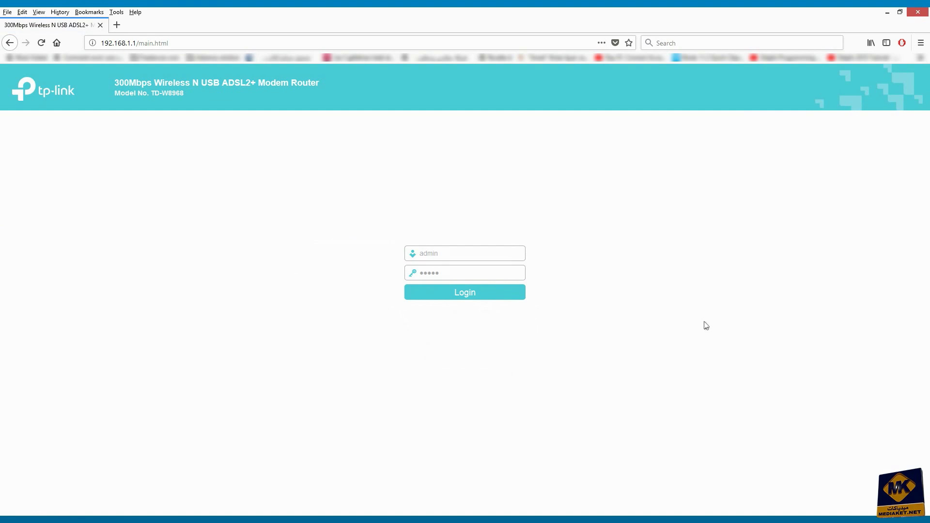
{"action": "left_click", "coordinate": [473, 294]}
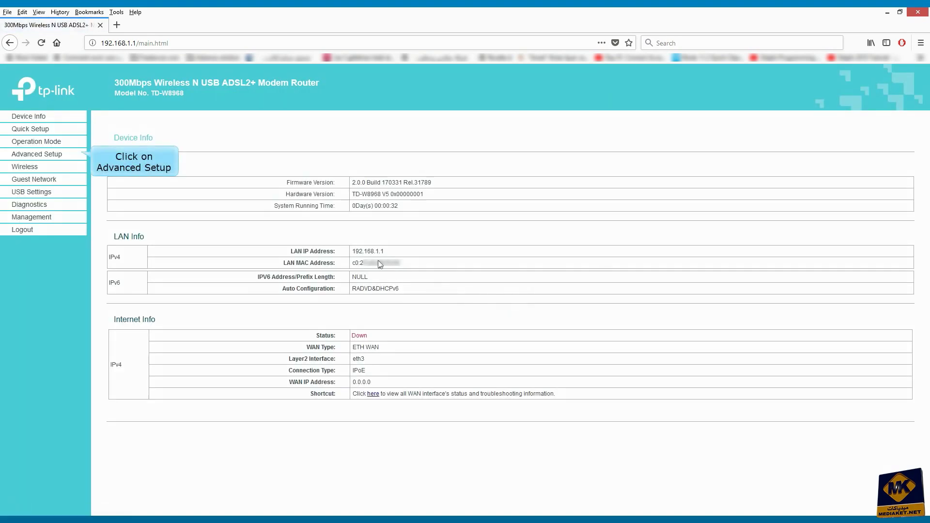
Step: In Advanced Setup > LAN, disable the DHCP server and change the LAN IP to 192.168.1.20, saving each
{"action": "left_click", "coordinate": [44, 155]}
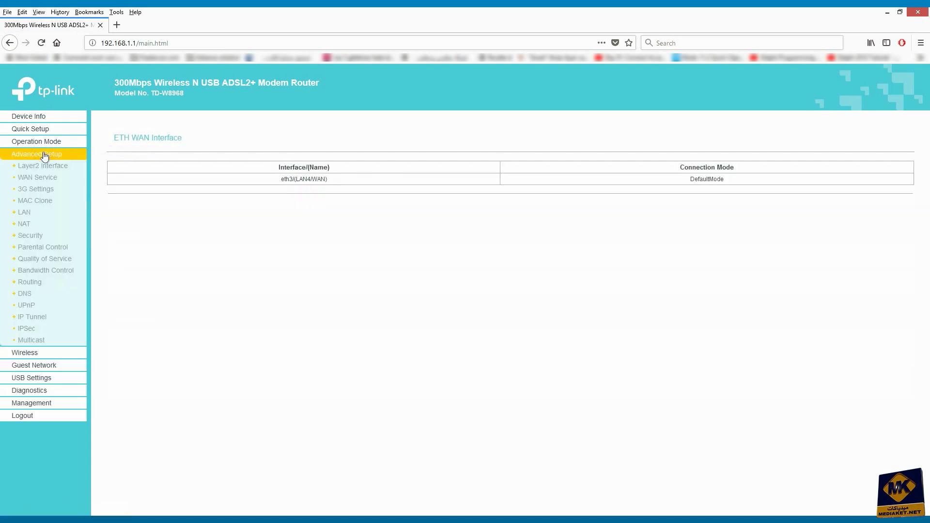
{"action": "left_click", "coordinate": [24, 213]}
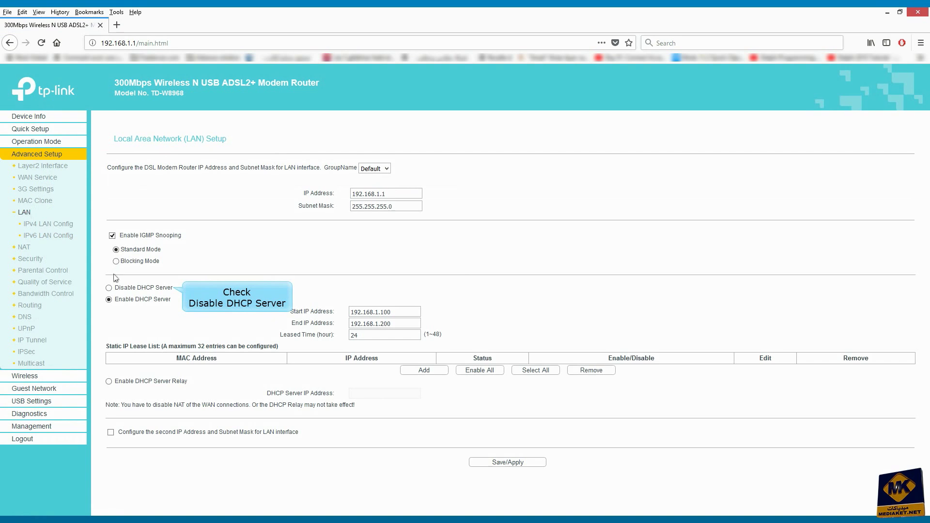
{"action": "left_click", "coordinate": [111, 288]}
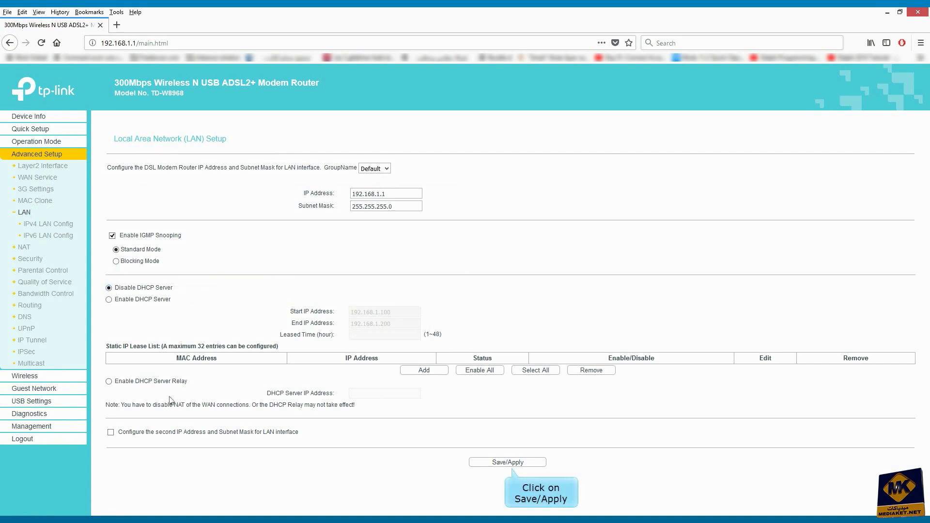
{"action": "left_click", "coordinate": [512, 465]}
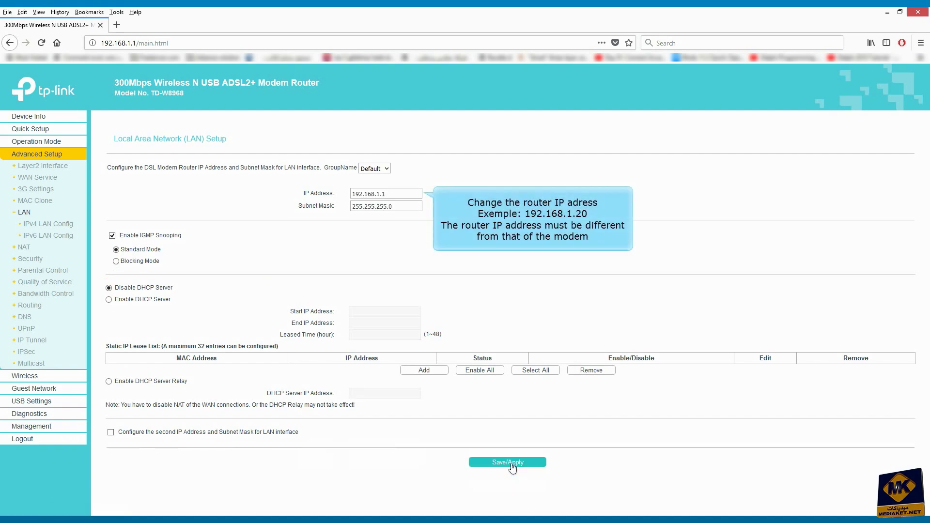
{"action": "left_click_drag", "start_coordinate": [387, 193], "coordinate": [382, 194]}
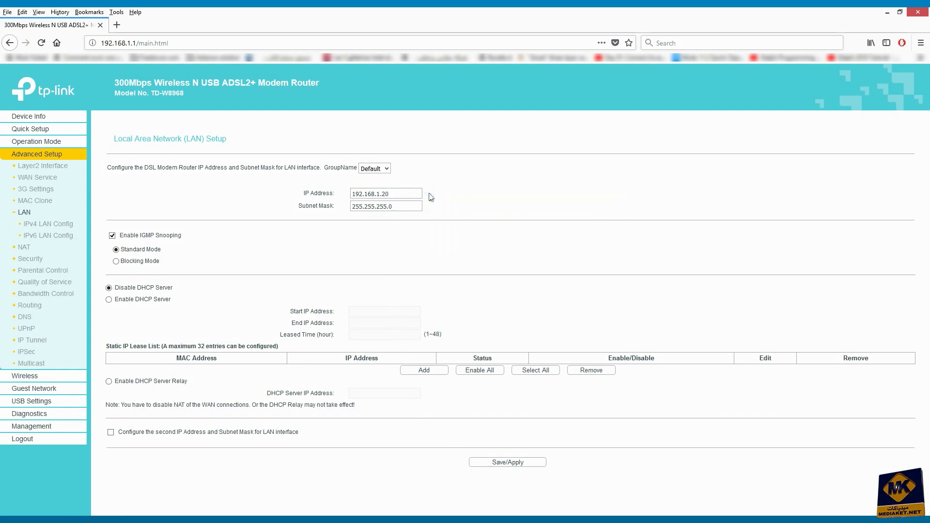
{"action": "left_click", "coordinate": [507, 463]}
Step: Accept the LAN IP change and log in again at 192.168.1.20
{"action": "left_click", "coordinate": [631, 248]}
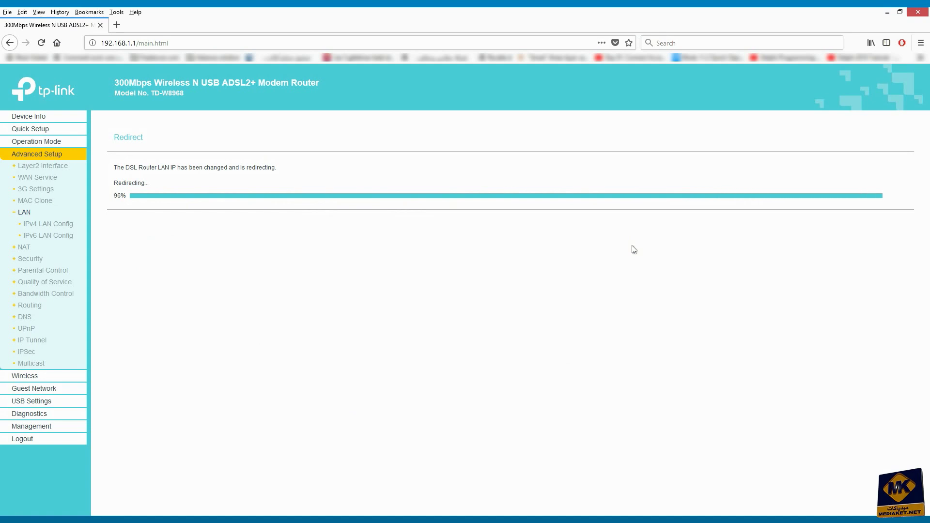
{"action": "type", "text": "a"}
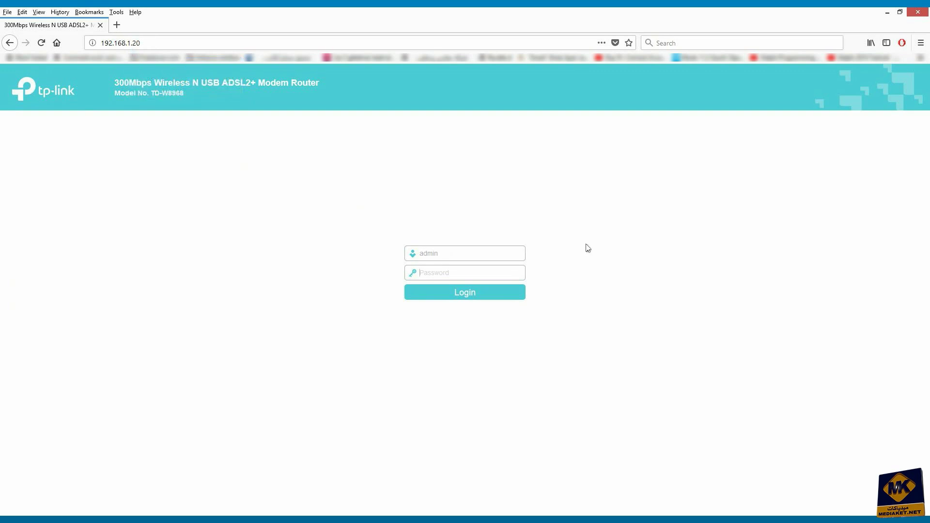
{"action": "type", "text": "ad"}
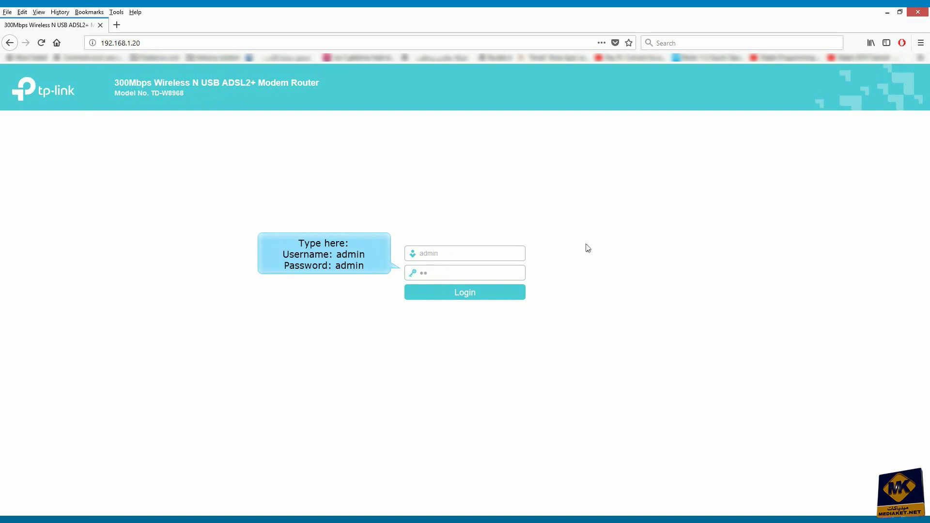
{"action": "type", "text": "min"}
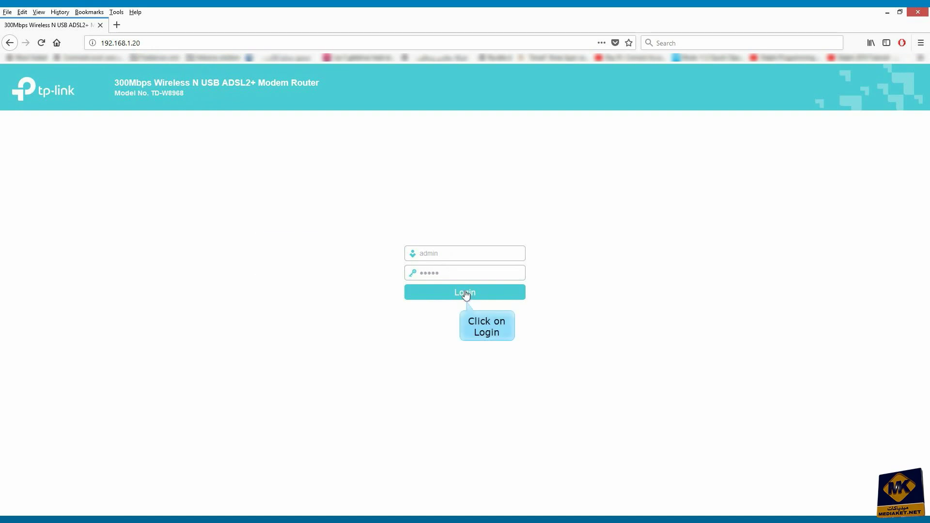
{"action": "left_click", "coordinate": [465, 293]}
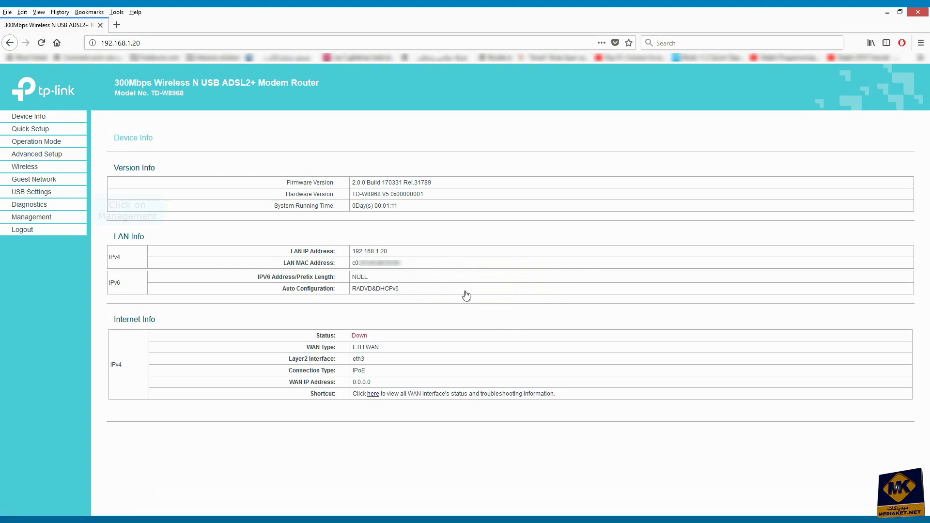
Step: In Management > Access Control > Passwords, enter the old admin password and the new one twice
{"action": "left_click", "coordinate": [29, 222]}
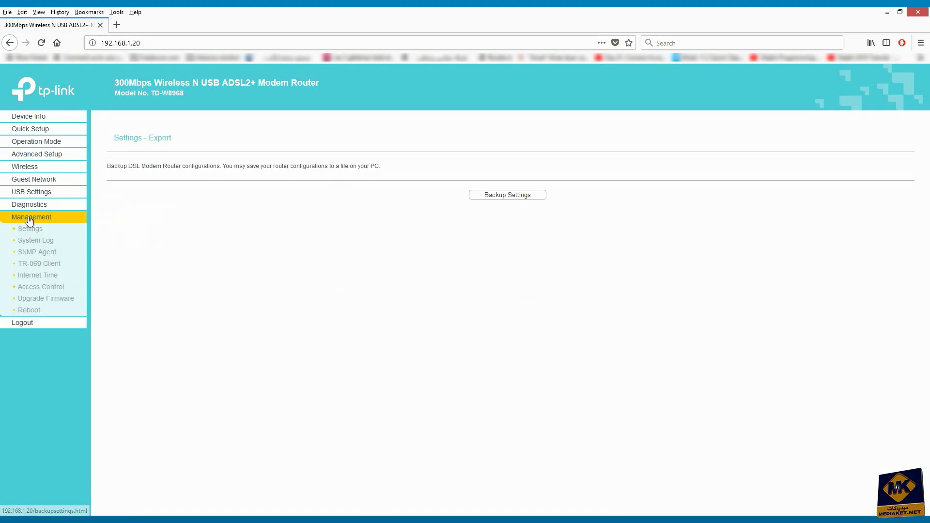
{"action": "left_click", "coordinate": [41, 287]}
{"action": "left_click", "coordinate": [358, 243]}
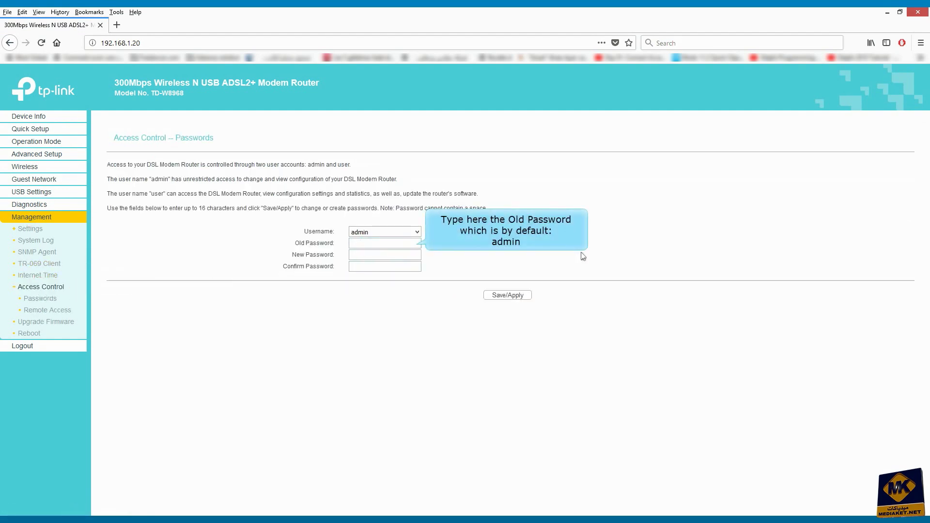
{"action": "type", "text": "adm"}
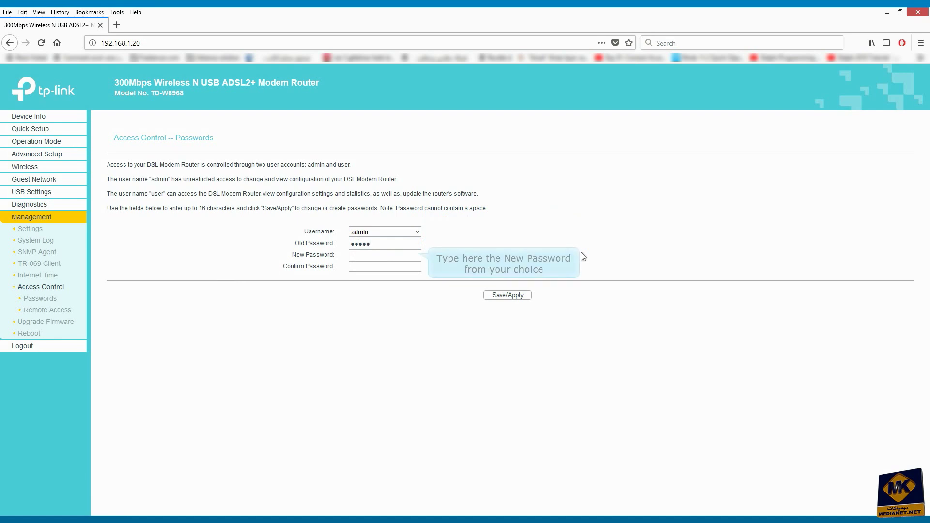
{"action": "left_click", "coordinate": [374, 256]}
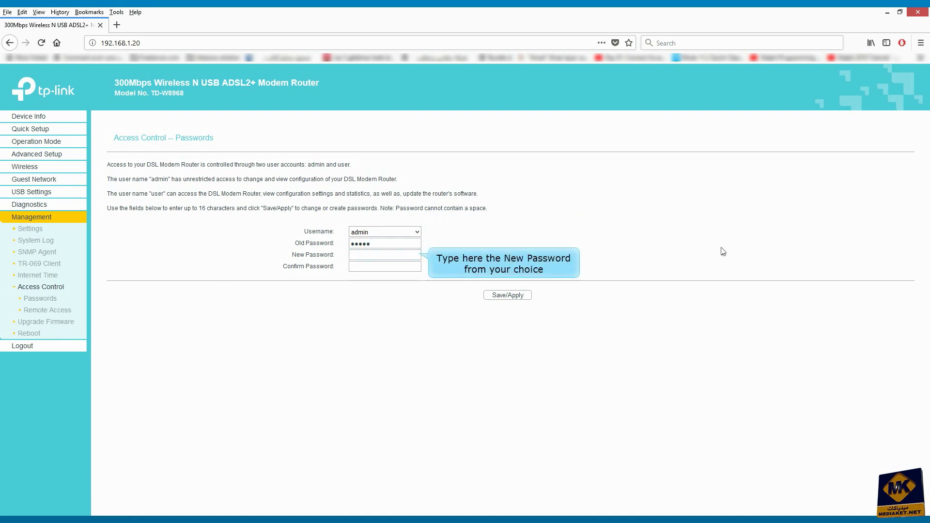
{"action": "type", "text": "12345678"}
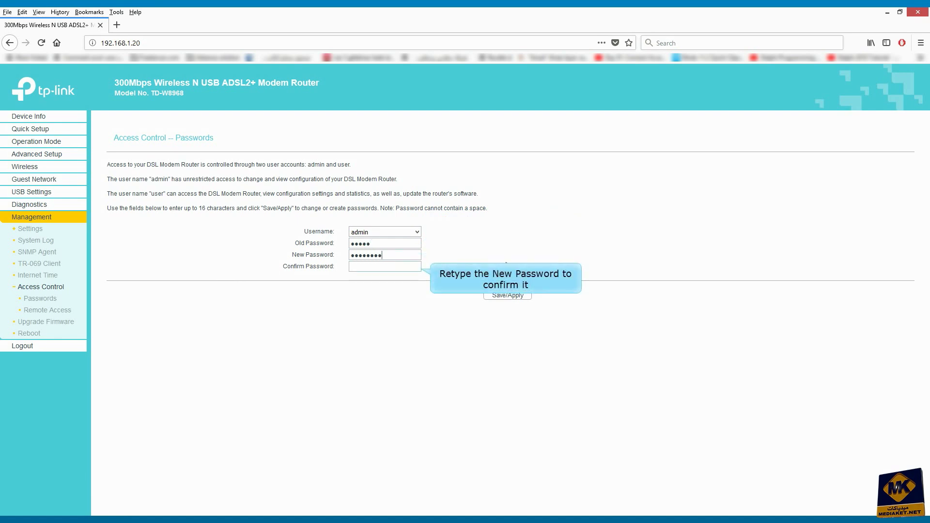
{"action": "left_click", "coordinate": [383, 263]}
{"action": "type", "text": "12345678"}
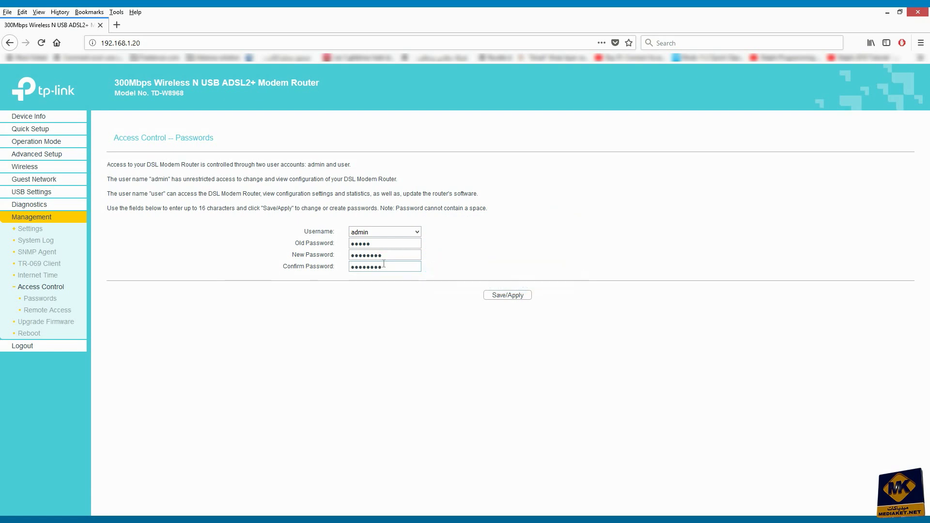
Step: Save the new admin password, verify it by logging in, then log out
{"action": "left_click", "coordinate": [508, 295]}
{"action": "type", "text": "admin"}
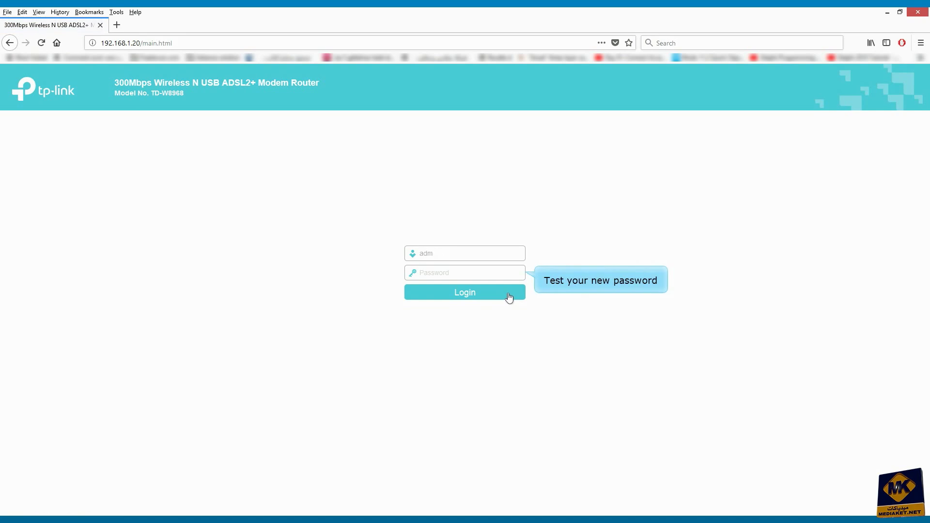
{"action": "key", "text": "Tab"}
{"action": "type", "text": "123"}
{"action": "left_click", "coordinate": [479, 295]}
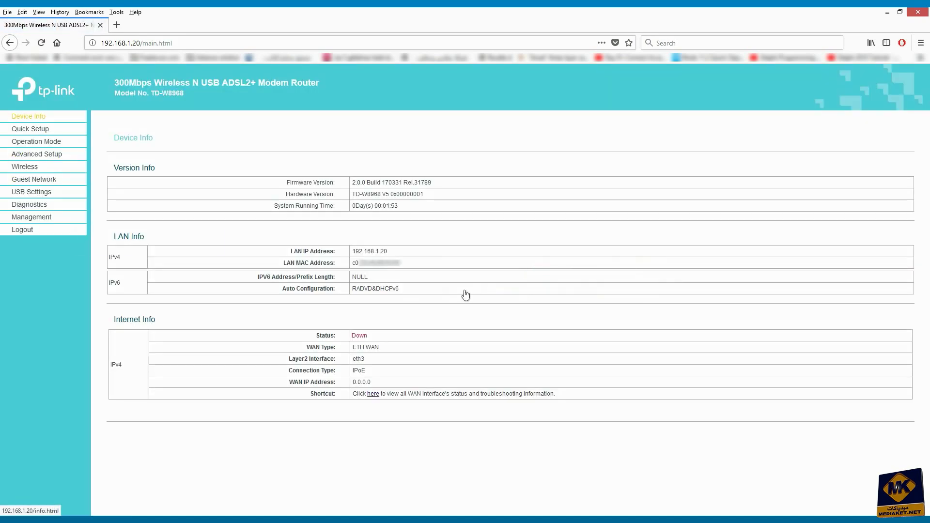
{"action": "left_click", "coordinate": [29, 231]}
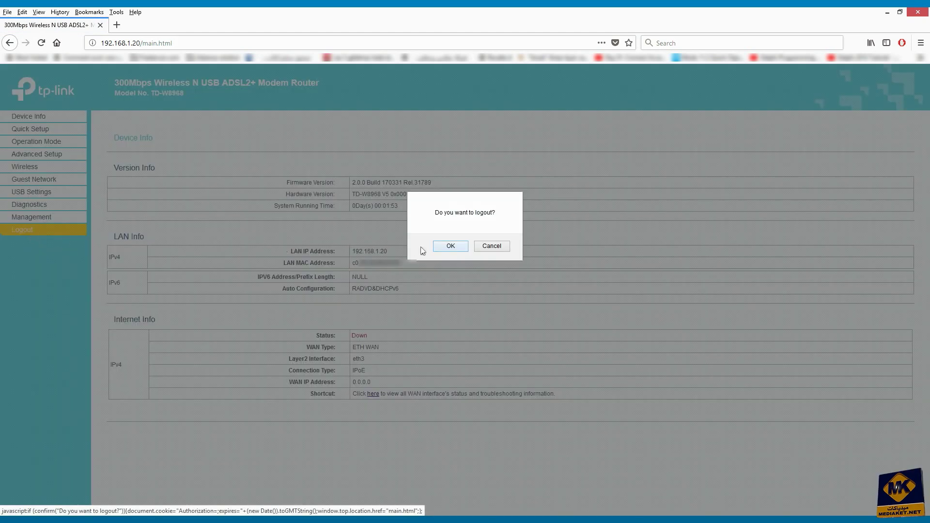
{"action": "left_click", "coordinate": [450, 246]}
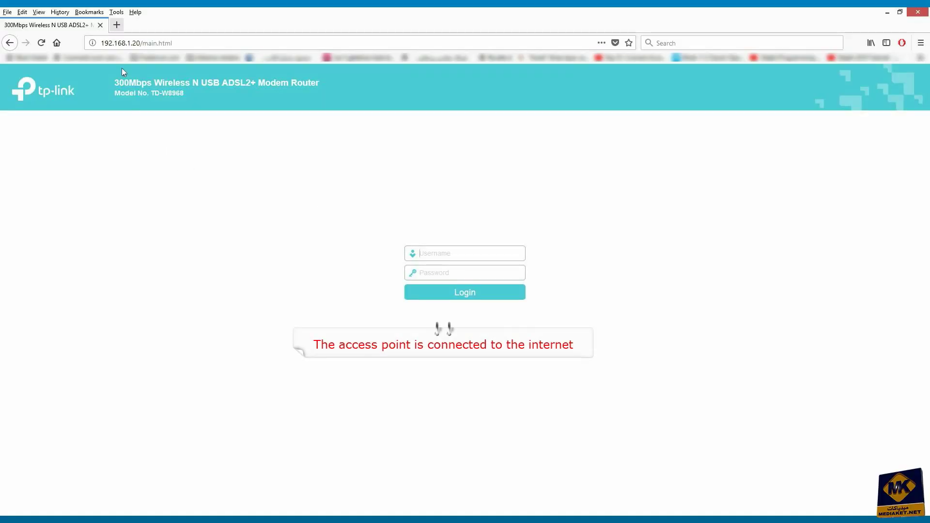
Step: Check internet access by loading mediaket.net in a new tab, then return to the router tab
{"action": "left_click", "coordinate": [119, 29]}
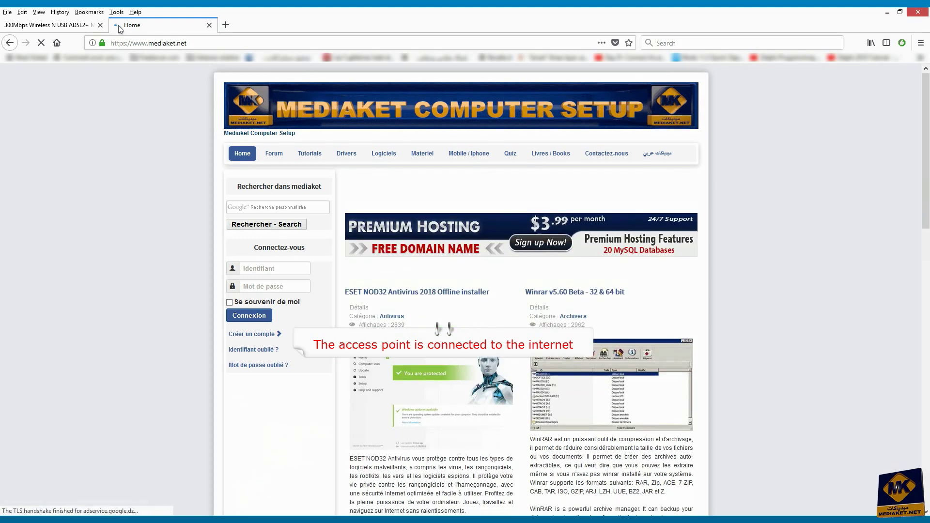
{"action": "scroll", "coordinate": [39, 72], "scroll_direction": "down", "scroll_amount": 3}
{"action": "left_click", "coordinate": [36, 26]}
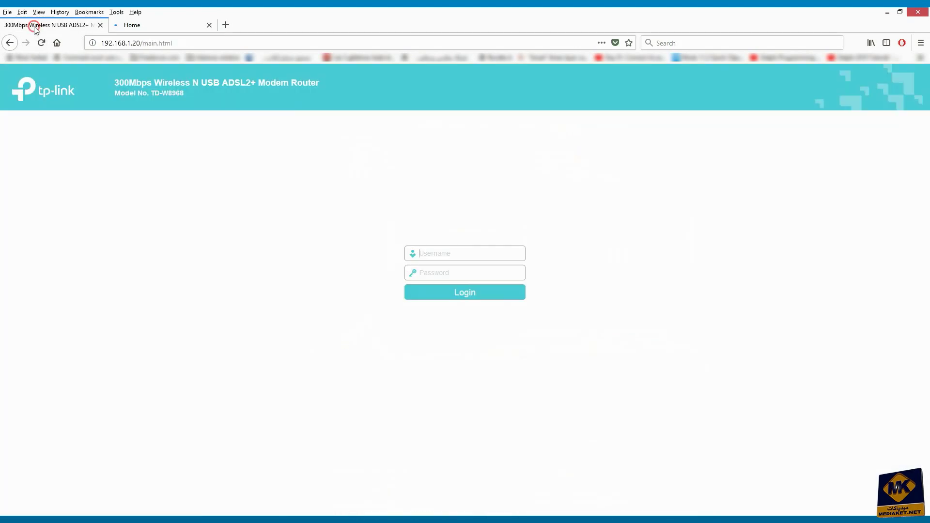